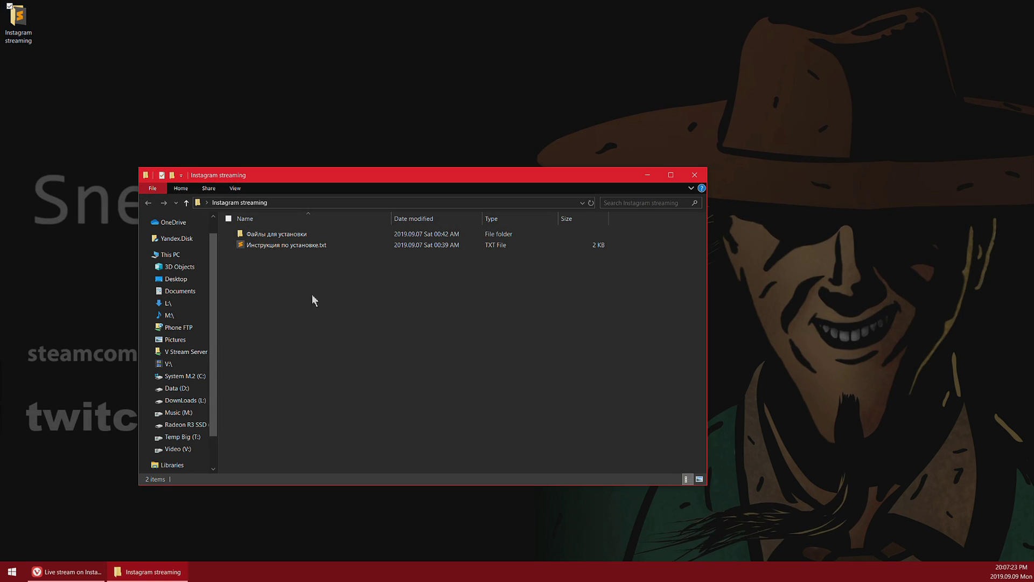
Look inside the Файлы для установки folder, then return to the Instagram streaming folder.
double_click(293, 234)
key(BackSpace)
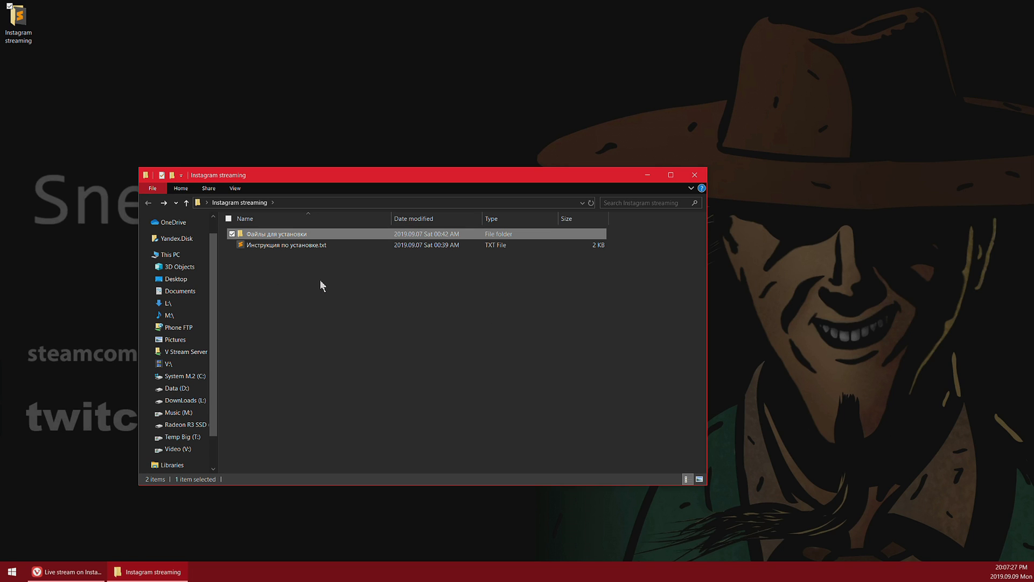
click(325, 286)
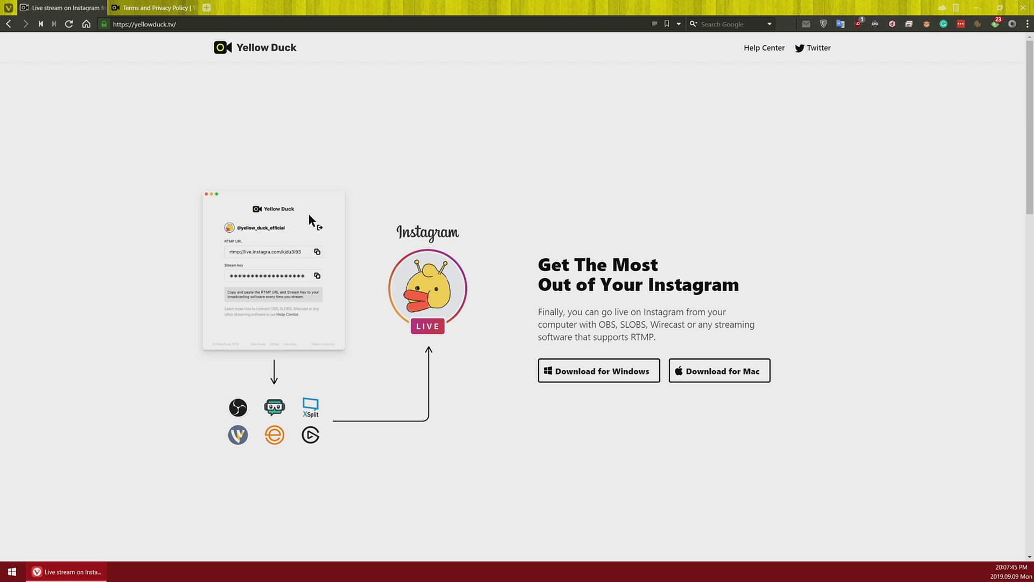
Switch to the Terms and Privacy Policy page and scroll through it.
scroll(544, 284, down, 3)
scroll(542, 280, up, 3)
click(162, 8)
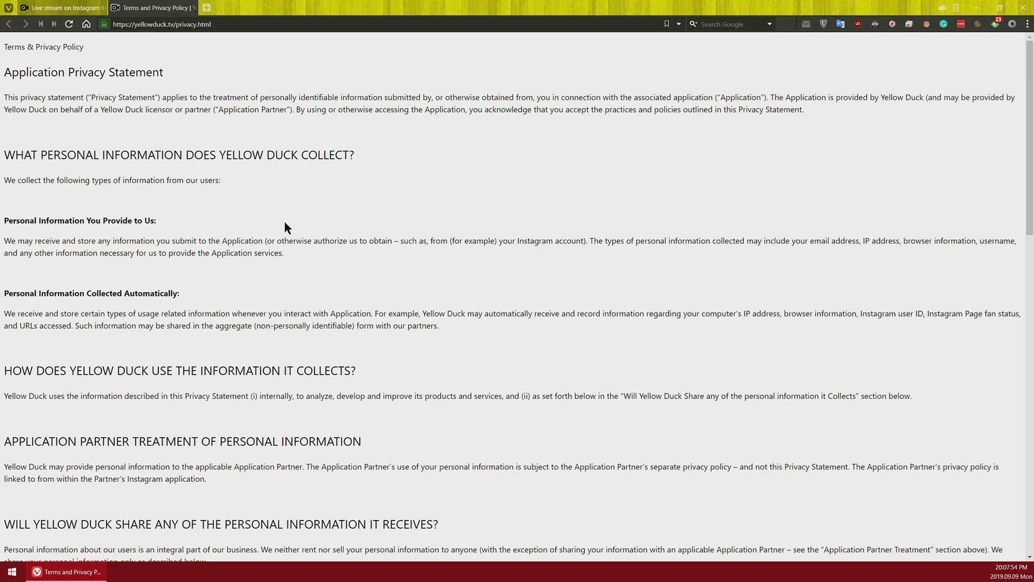
scroll(284, 221, down, 10)
scroll(285, 222, down, 4)
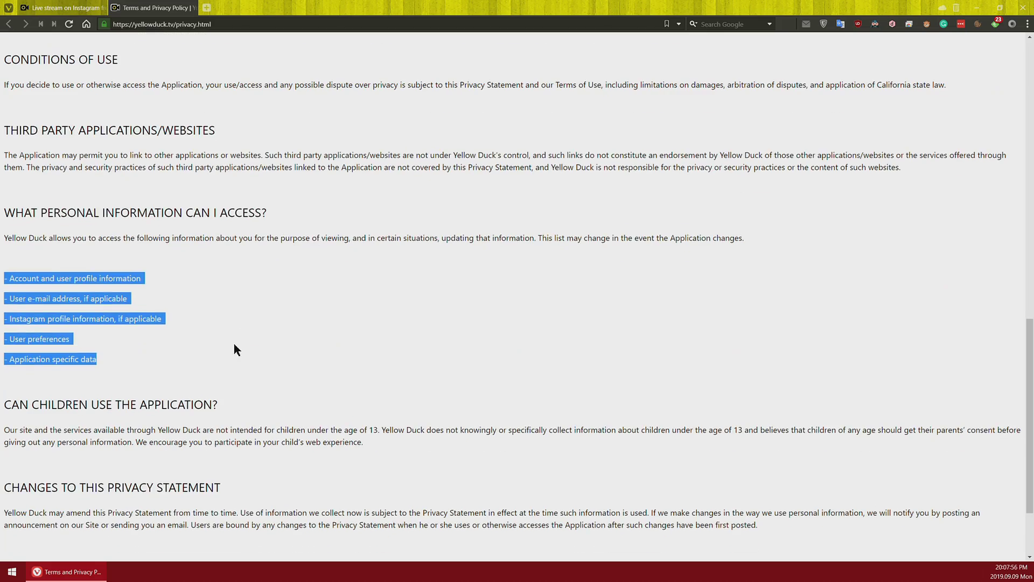
scroll(201, 358, down, 2)
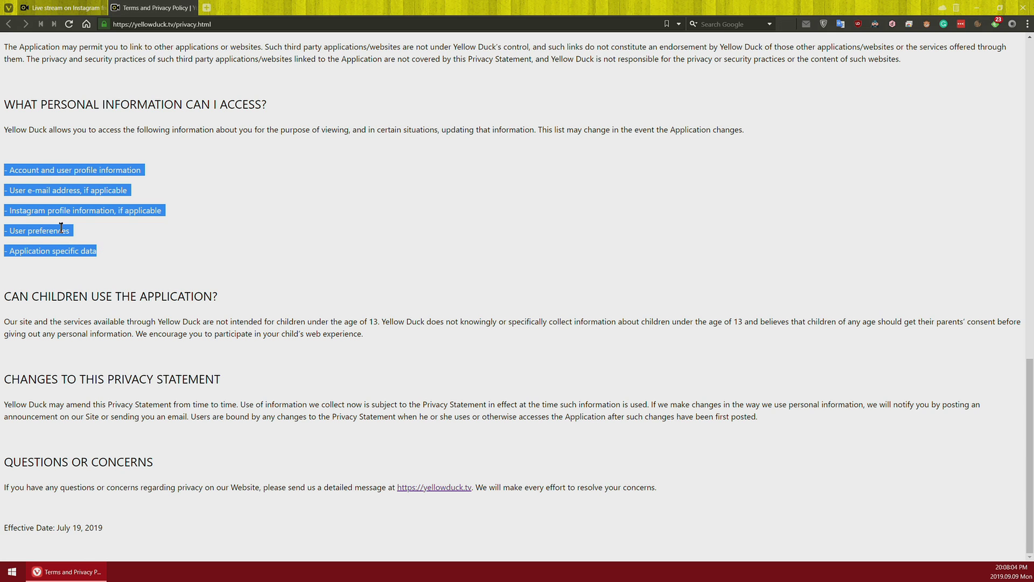
scroll(169, 189, up, 1)
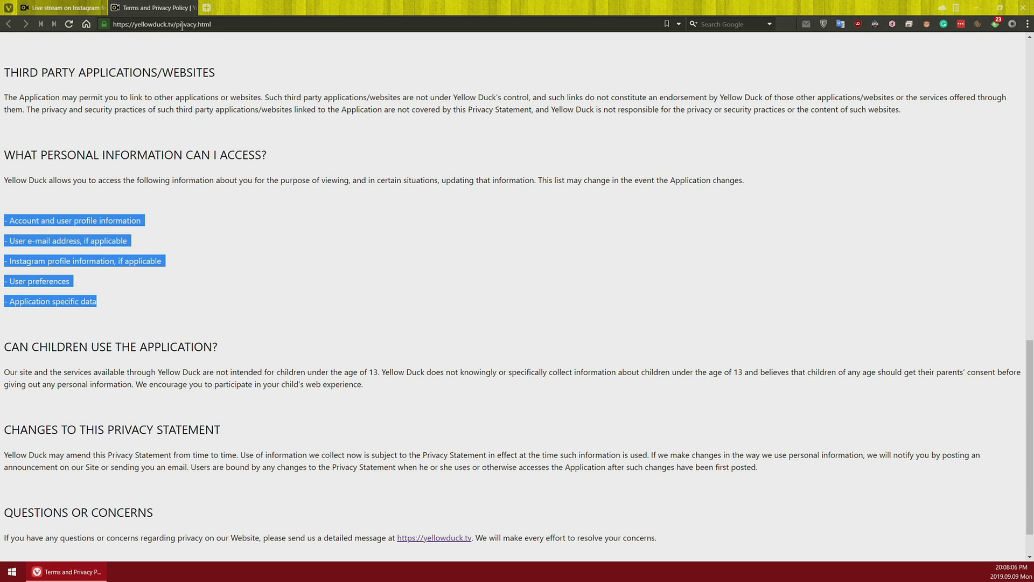
Highlight the five items under 'What personal information can I access?'.
drag(177, 24, 231, 23)
click(205, 218)
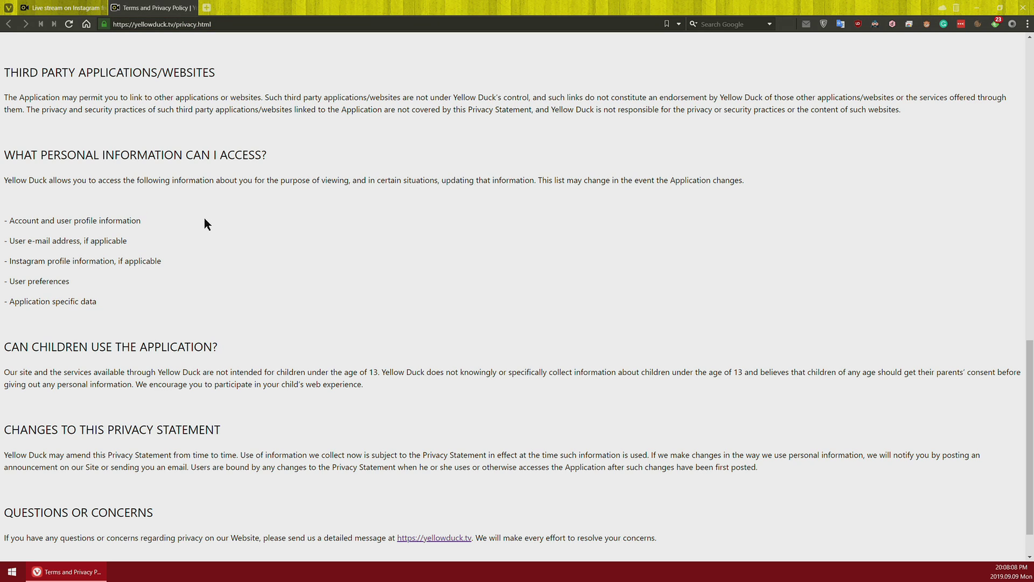
drag(131, 304, 6, 220)
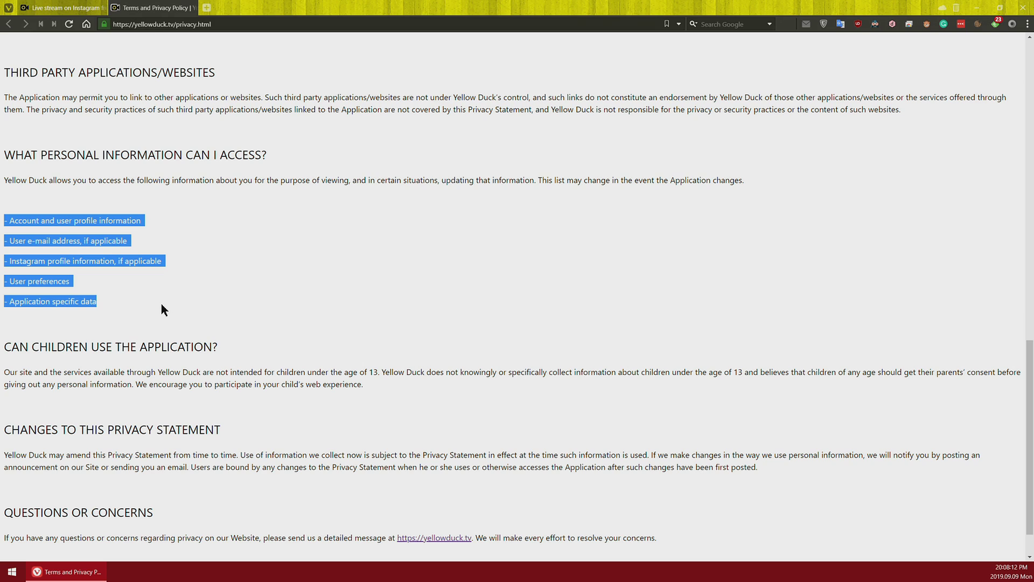
Download YellowDuckSetup1.0.0.exe for Windows, choosing Open so the installer launches.
click(114, 300)
key(ctrl+Tab)
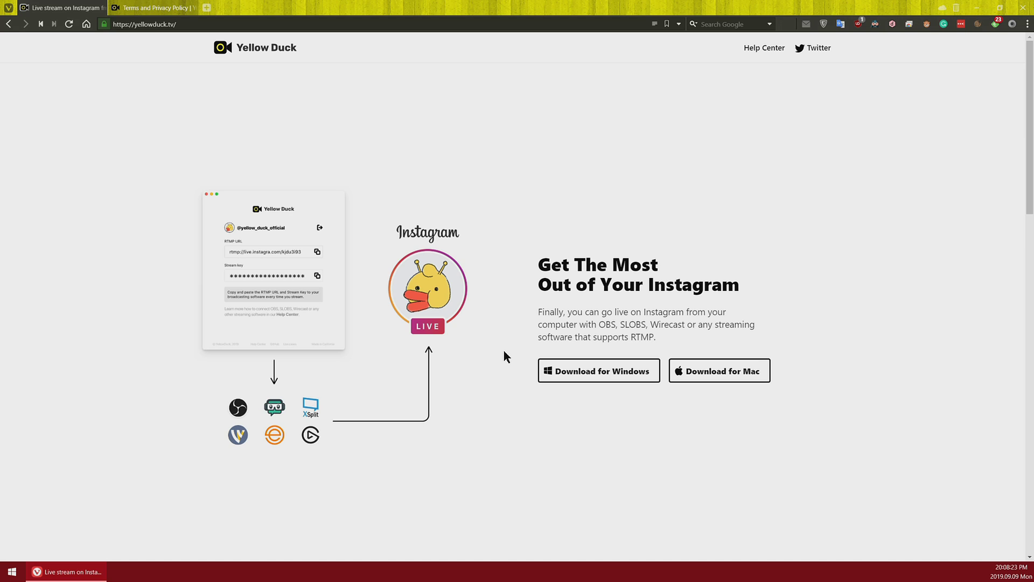
click(592, 370)
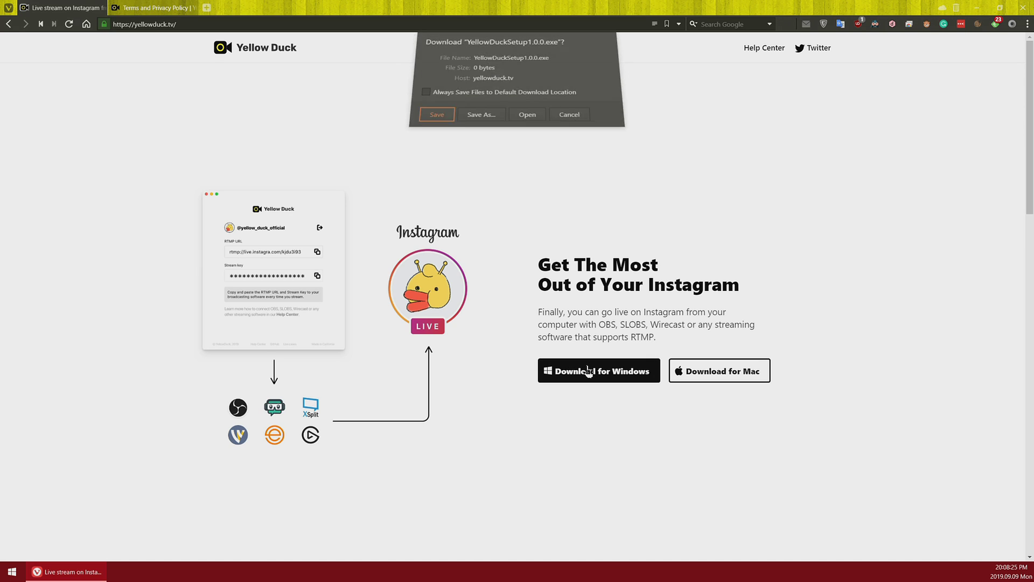
click(526, 126)
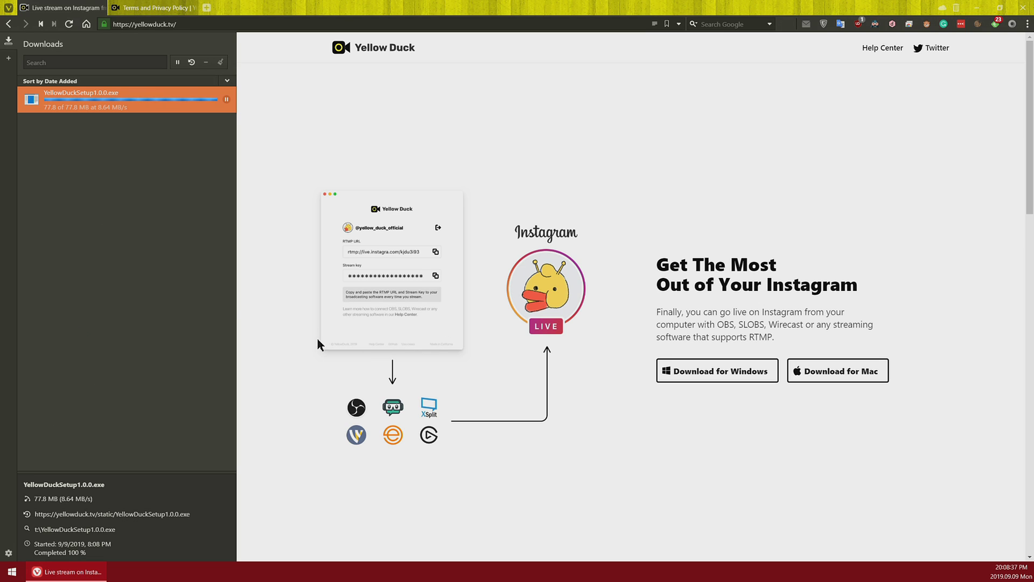
scroll(431, 313, down, 10)
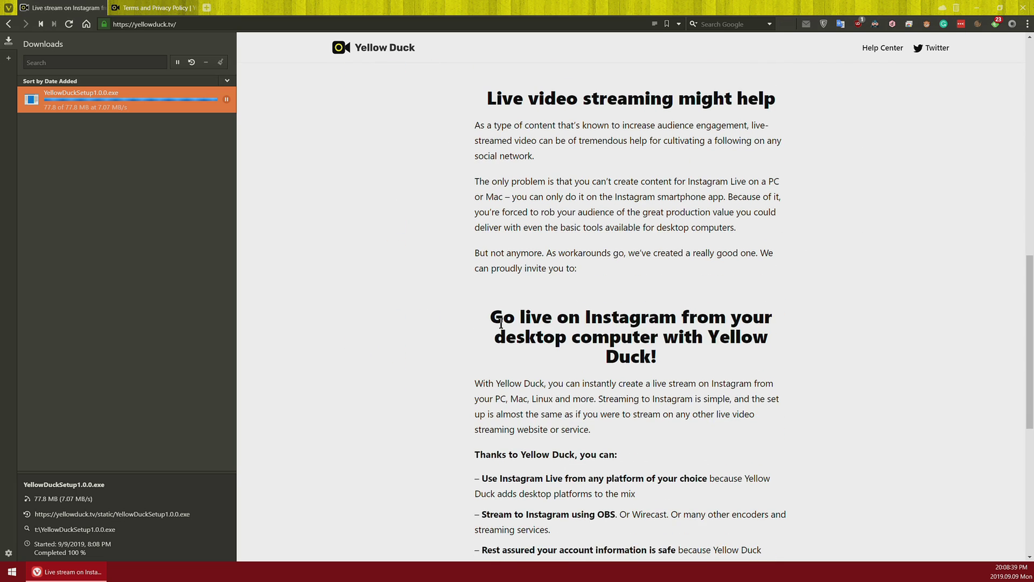
scroll(518, 371, up, 7)
scroll(518, 370, up, 4)
Launch YellowDuckSetup1.0.0.exe and show the SmartScreen app details with its unknown publisher.
double_click(81, 97)
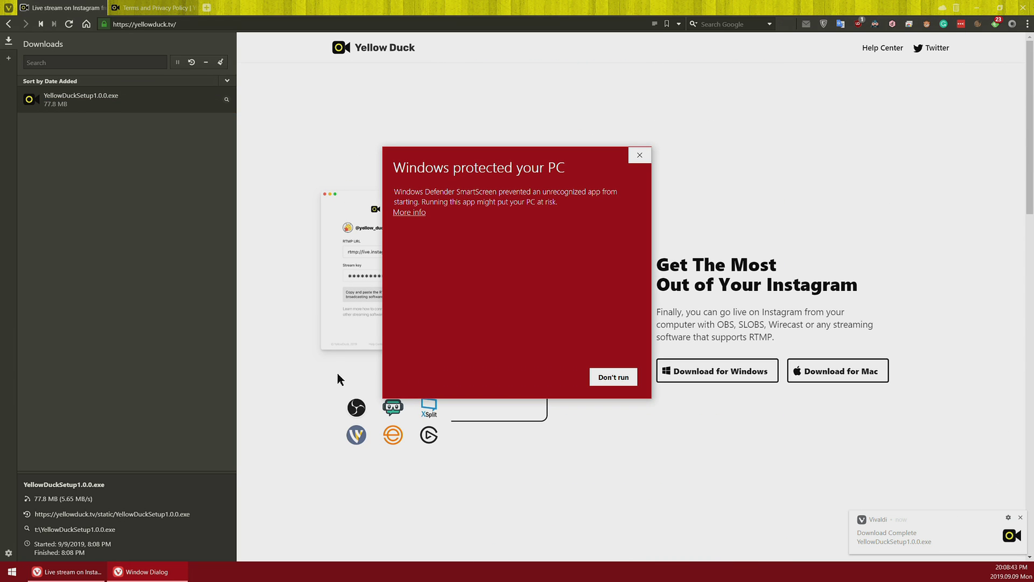
click(409, 213)
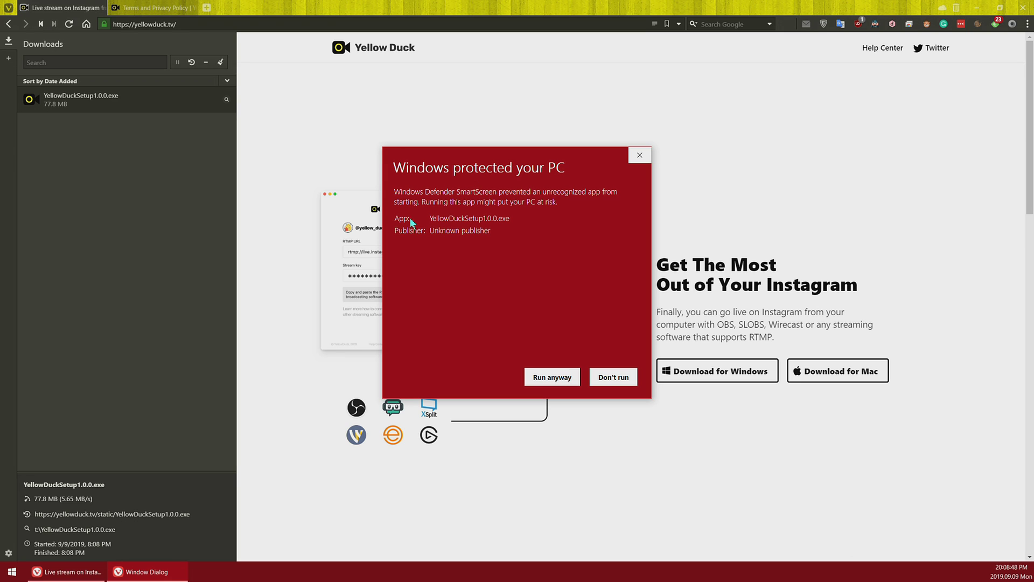
drag(553, 238, 427, 221)
click(490, 237)
drag(429, 231, 492, 231)
click(526, 291)
Run the installer anyway, hide the downloads list, and move the progress window aside.
click(552, 377)
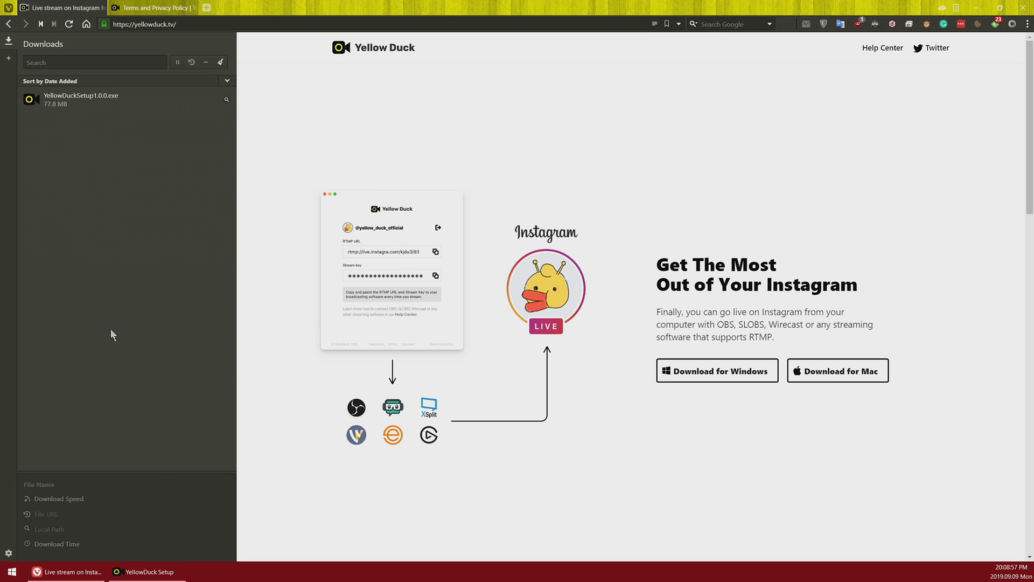
key(F4)
drag(497, 255, 507, 233)
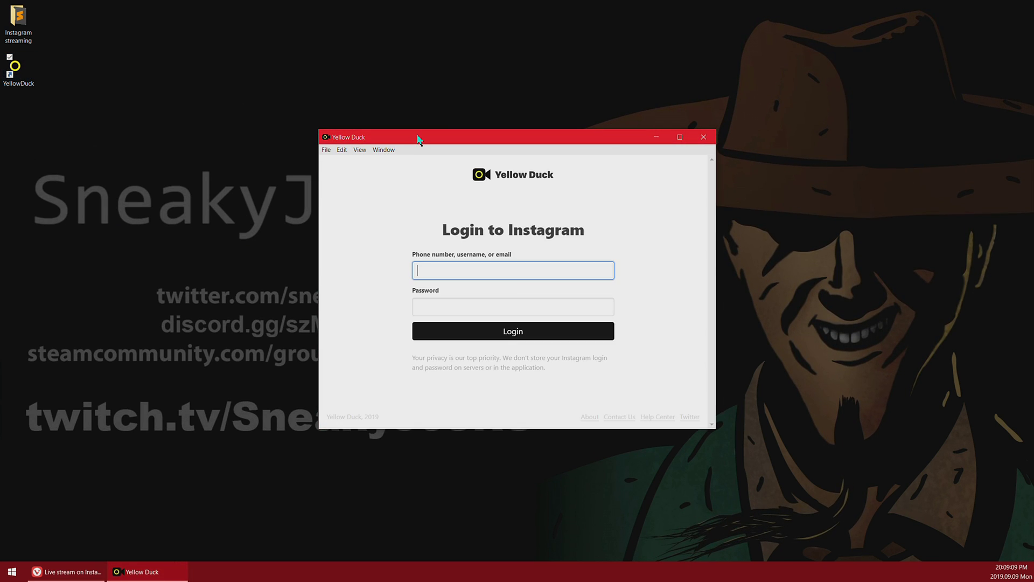
click(326, 150)
mouse_move(342, 151)
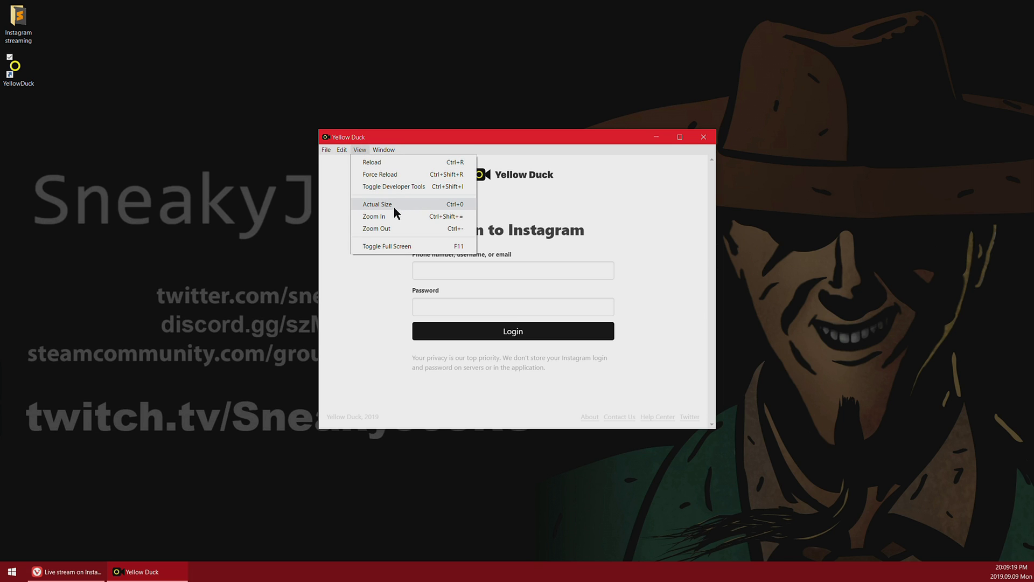
click(360, 305)
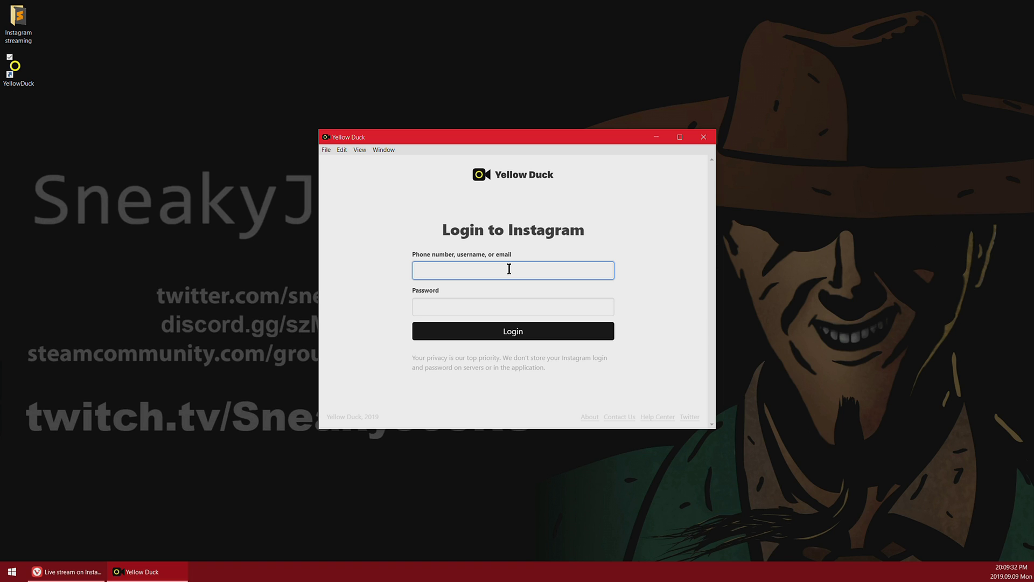
Enter the Instagram account username and password, then submit the login.
text(sneakyjoone)
key(Tab)
text(********)
key(Return)
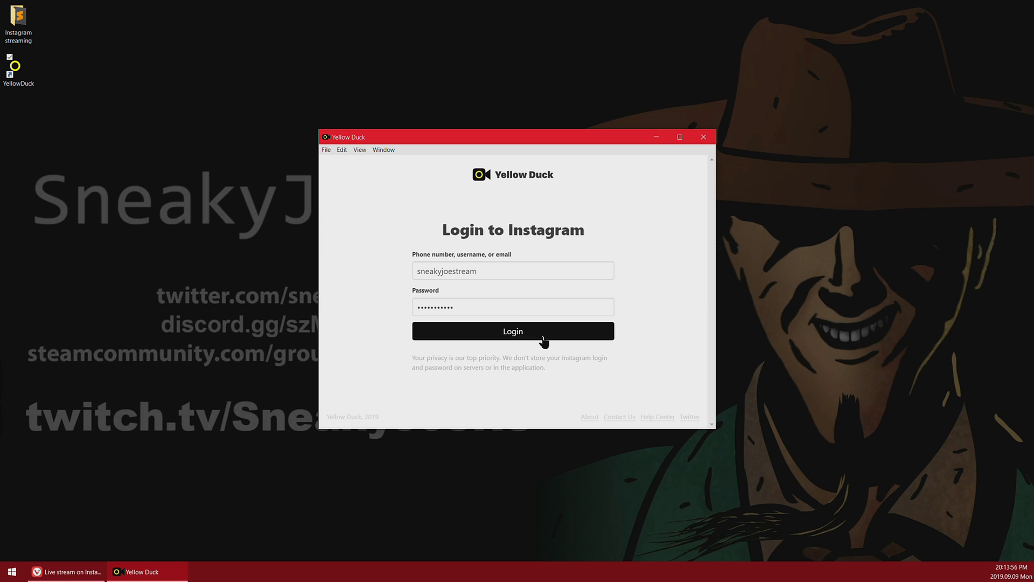
click(543, 339)
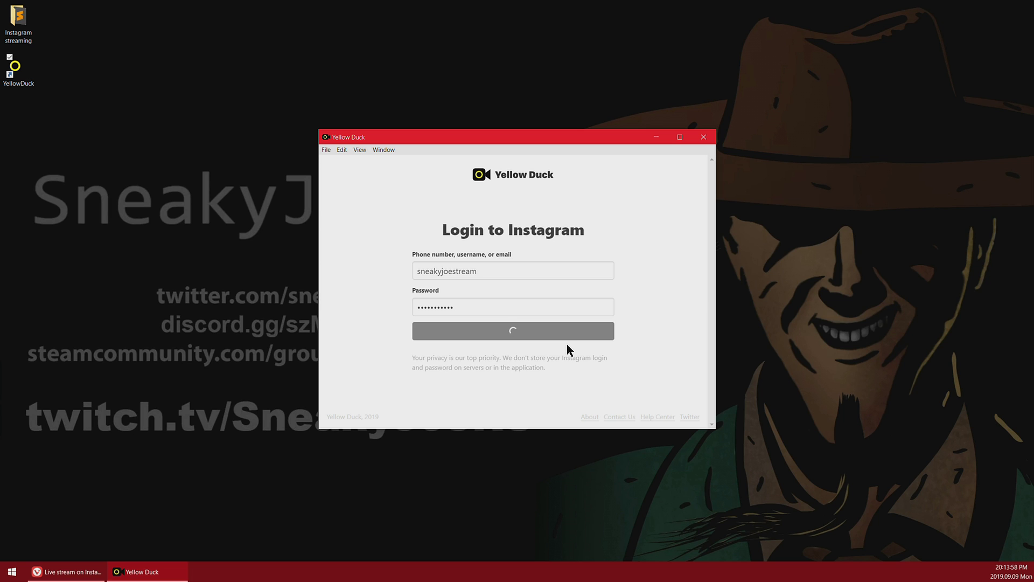
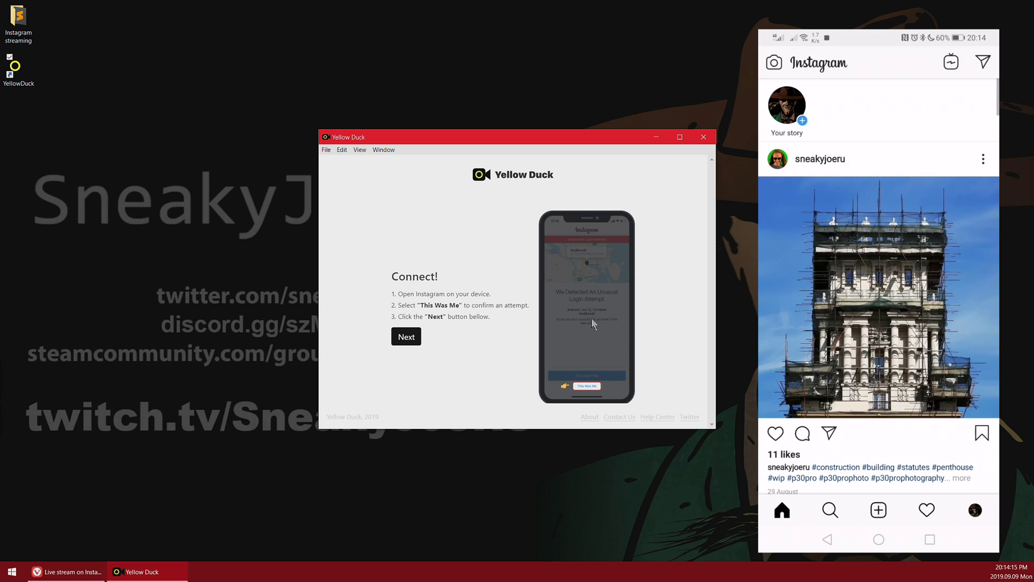
Continue past Yellow Duck's connect page and log in to the pre-filled Instagram account.
click(401, 341)
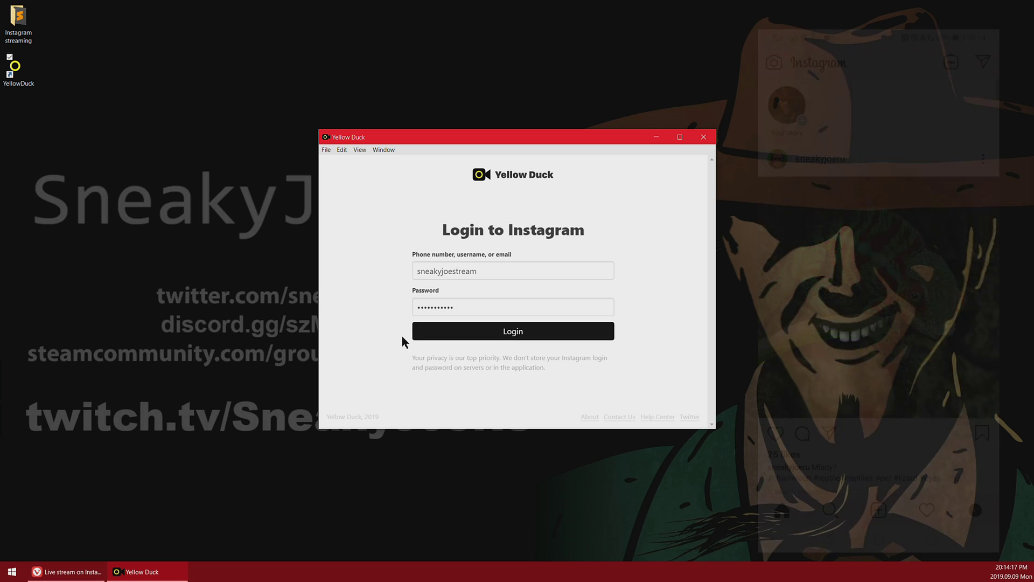
click(544, 331)
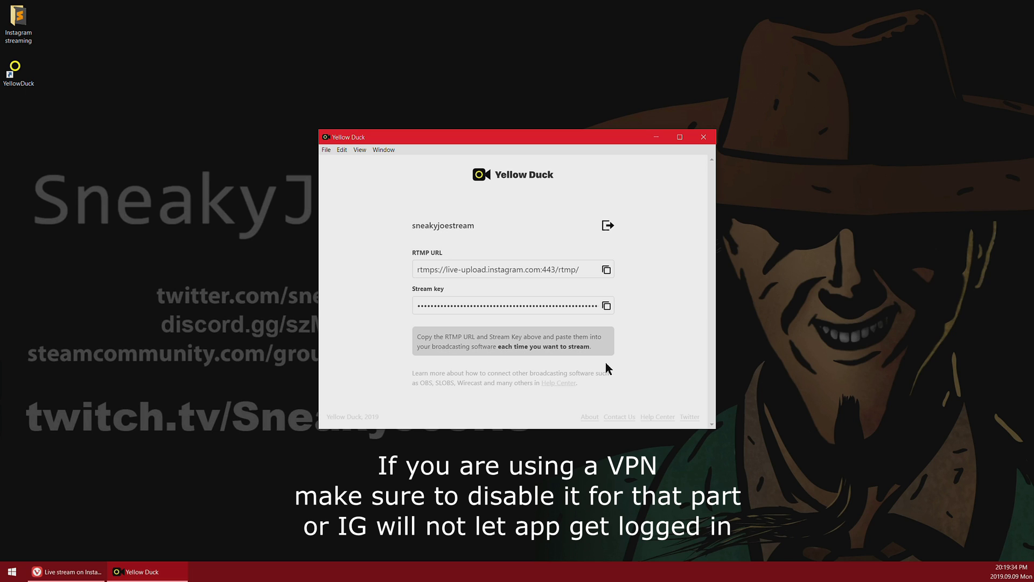
Check the displayed RTMP URL and stream key fields, then move Yellow Duck to the left.
mouse_move(584, 272)
mouse_down()
mouse_move(408, 274)
mouse_move(584, 270)
mouse_up()
key(ctrl+c)
click(551, 305)
click(595, 272)
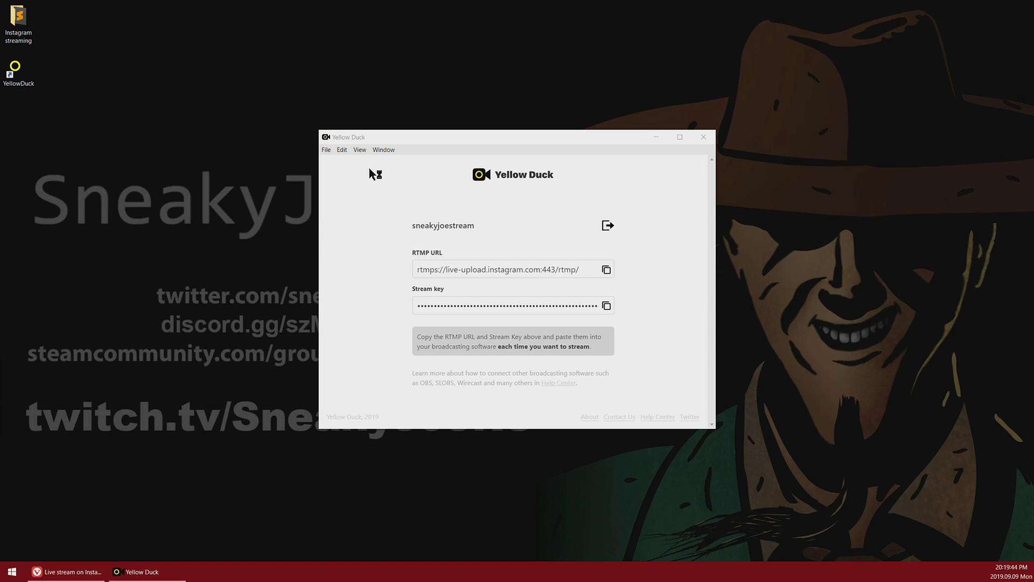
drag(433, 138, 156, 137)
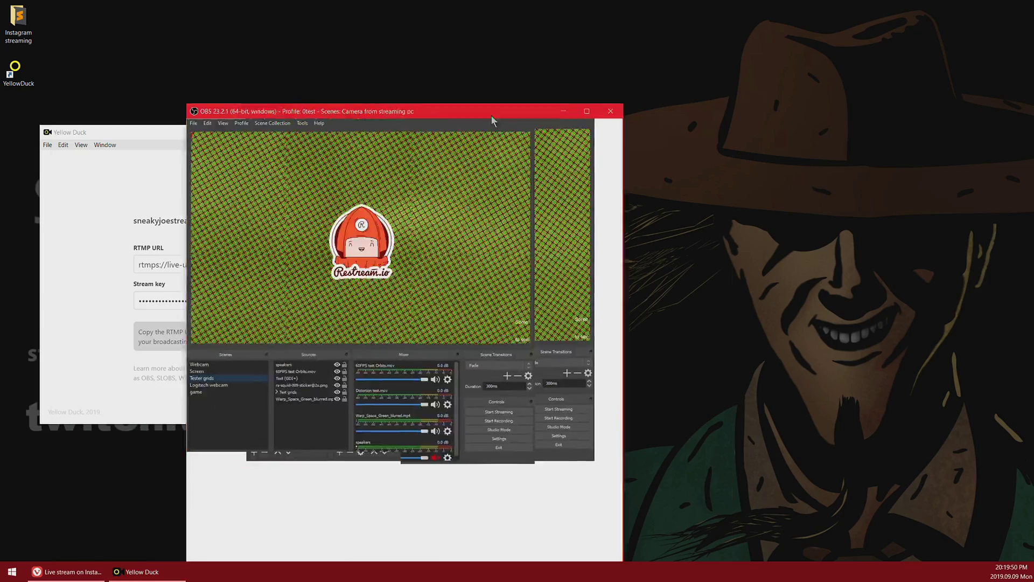
Place OBS on the right and apply a 2000 Kbps streaming bitrate in Output settings.
drag(491, 115, 818, 74)
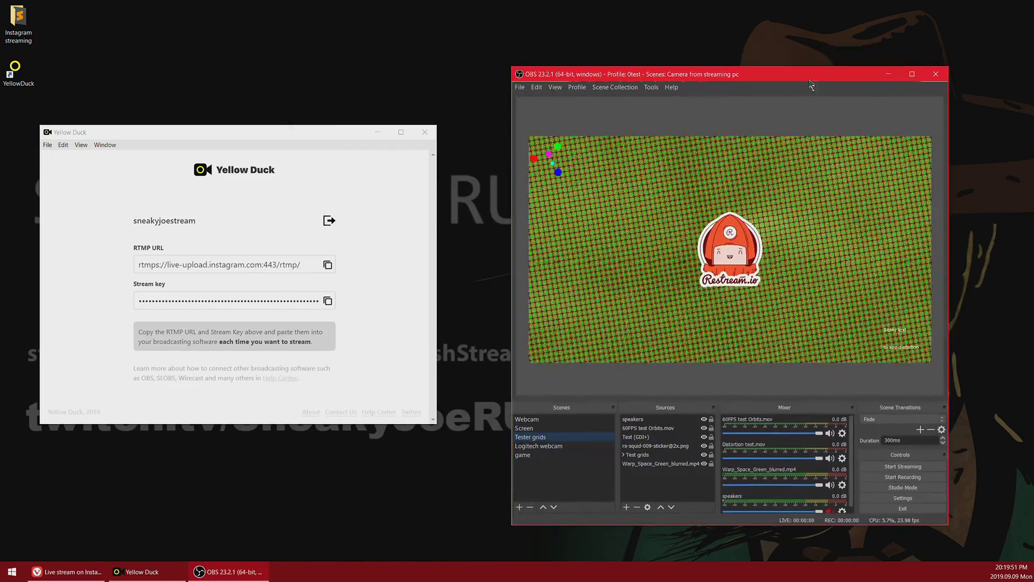
click(908, 498)
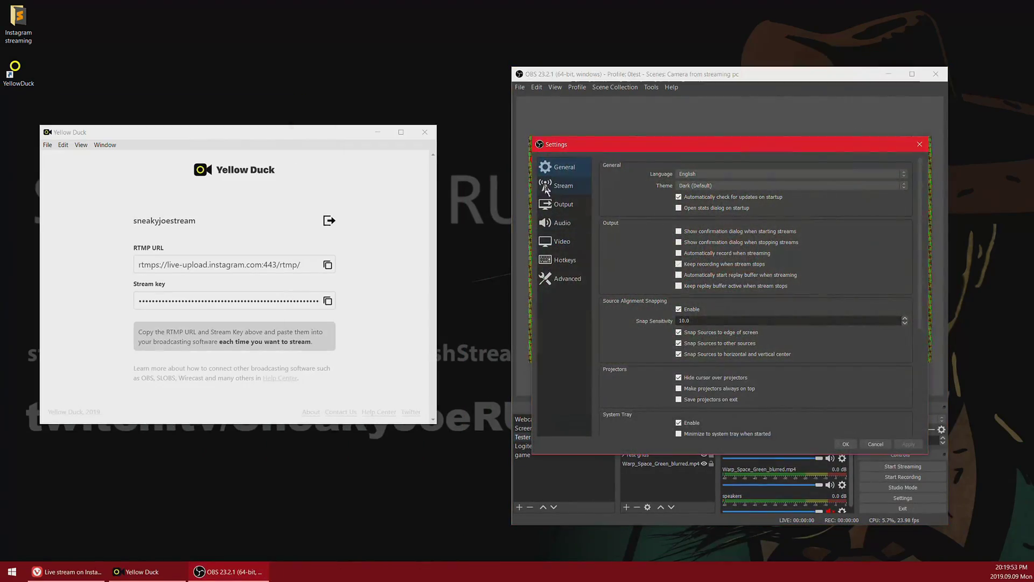
click(561, 186)
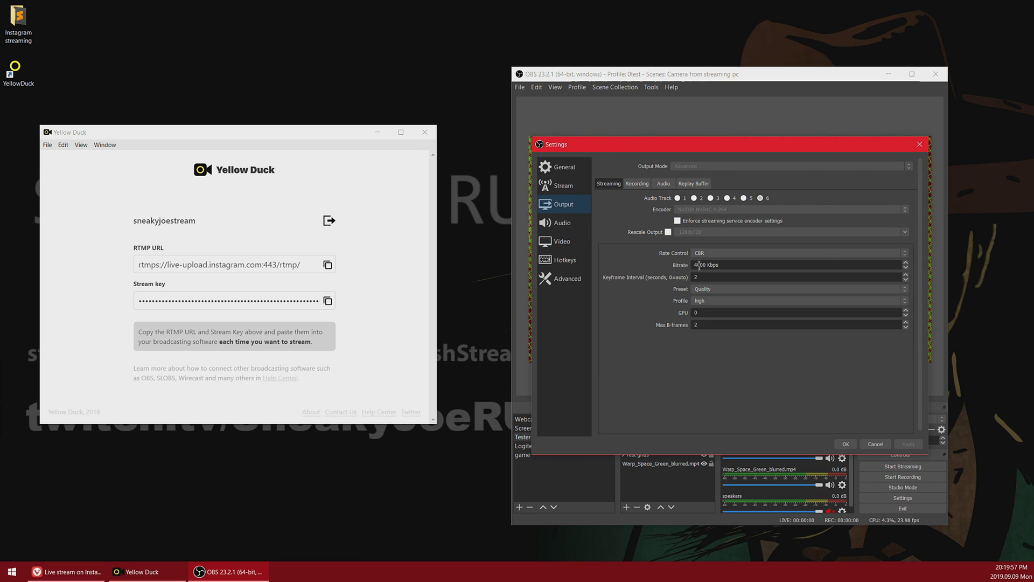
text(2)
click(908, 444)
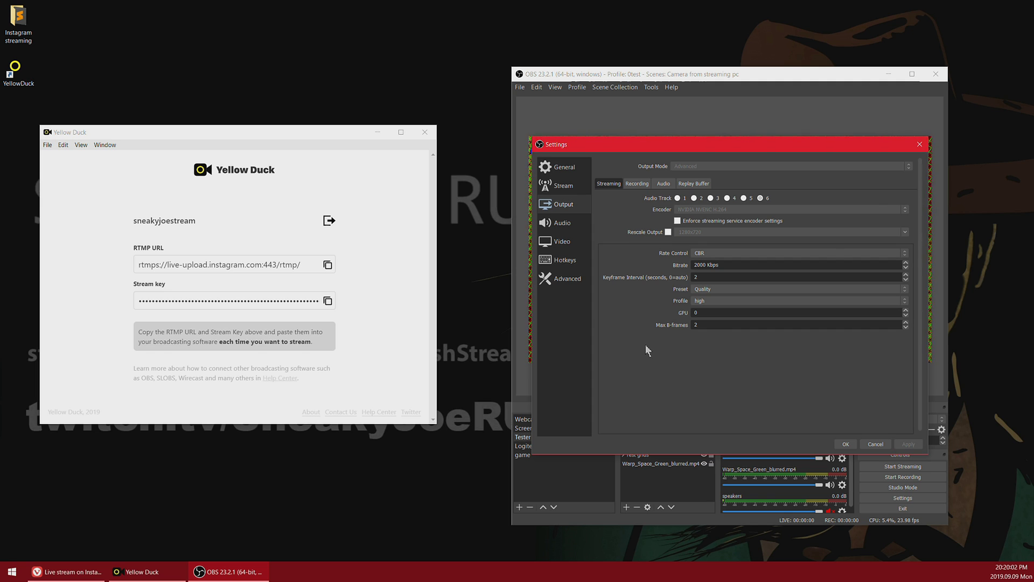
Apply 480x854 as the base and output video resolution, then move Settings left.
click(562, 243)
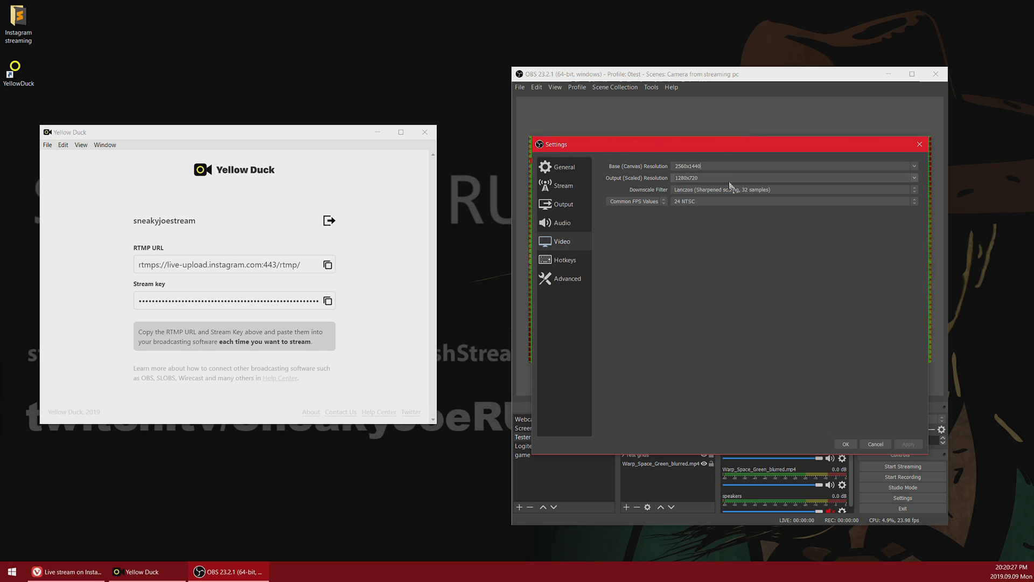
key(Tab)
text(480)
text(x8)
text(54)
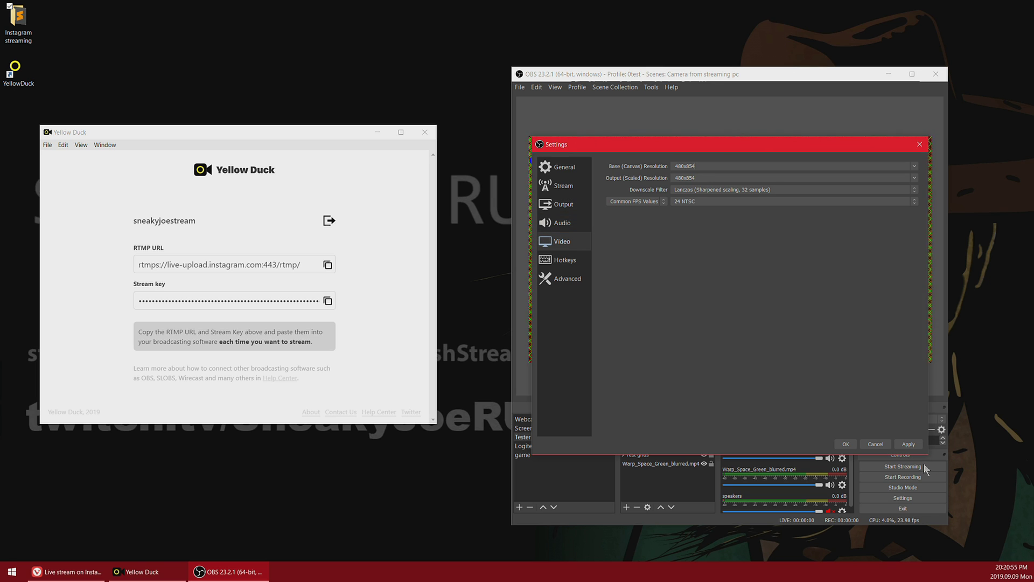
click(908, 444)
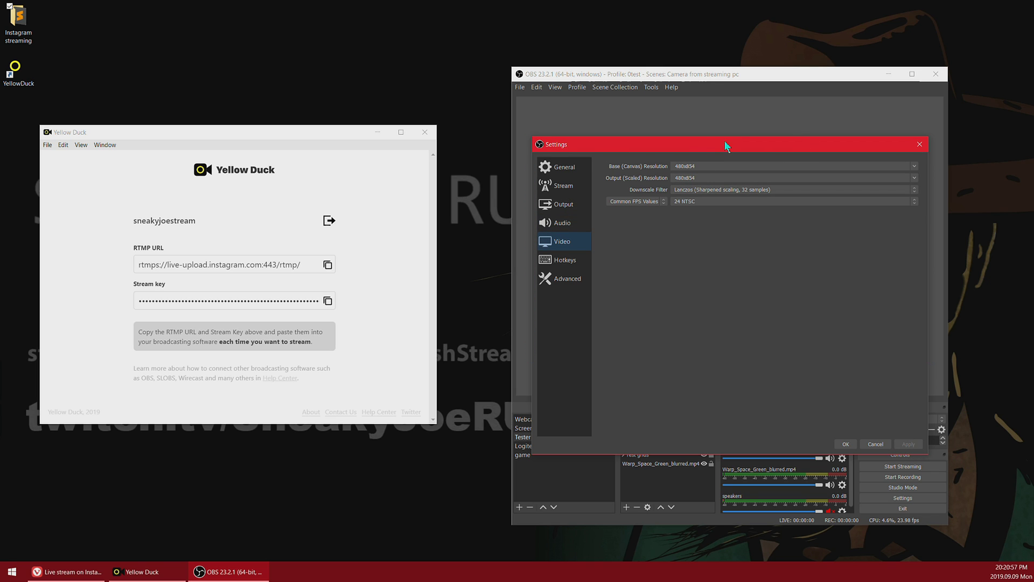
drag(726, 146, 290, 133)
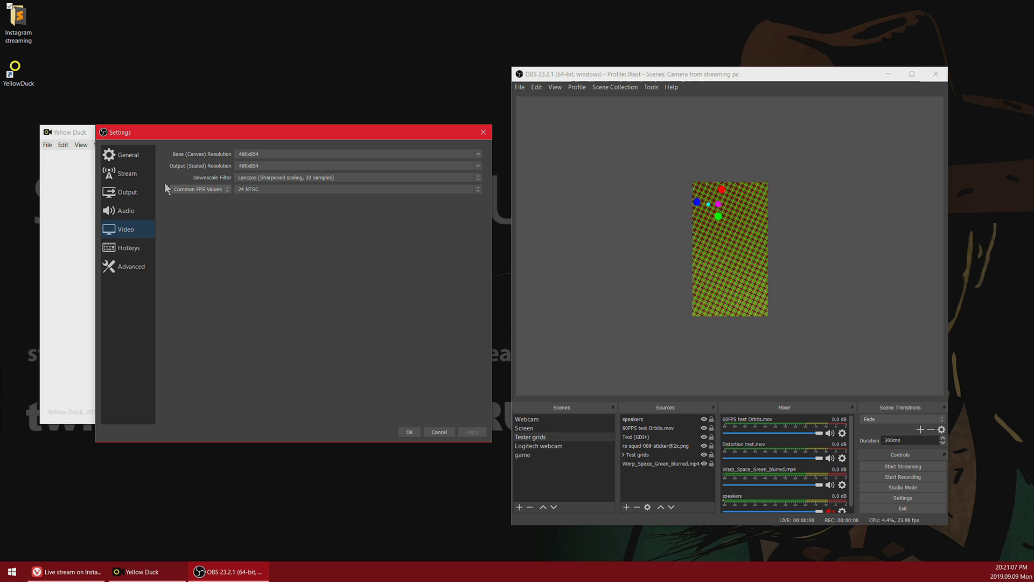
Show the Stream server settings and drag the dialog right so Yellow Duck is visible.
click(121, 181)
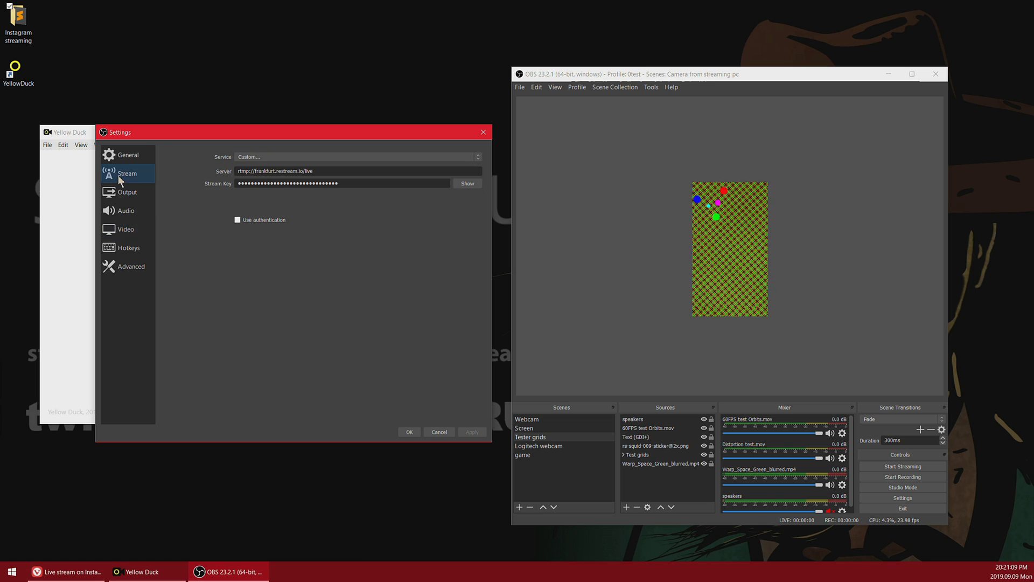
click(123, 198)
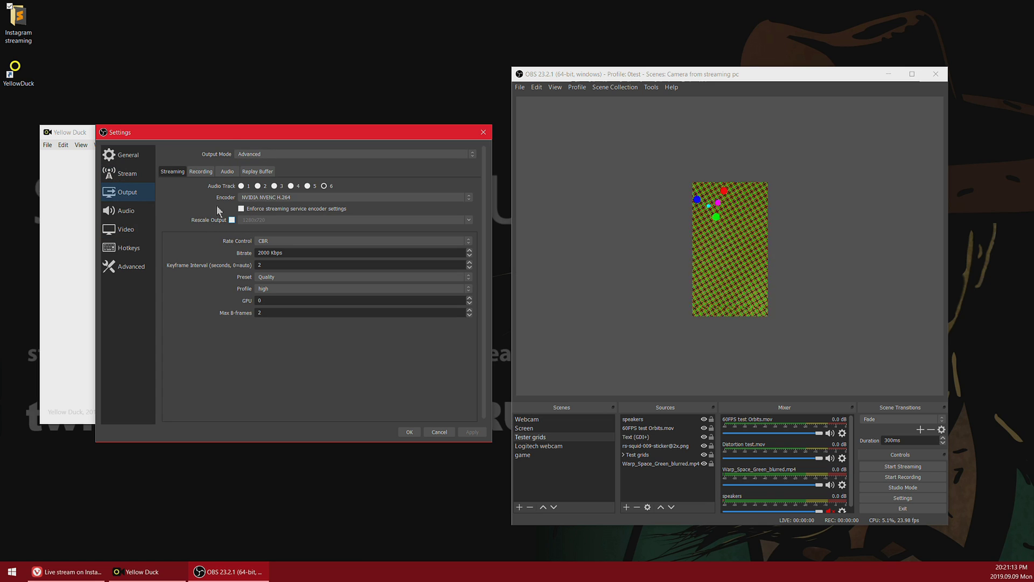
drag(307, 136, 332, 136)
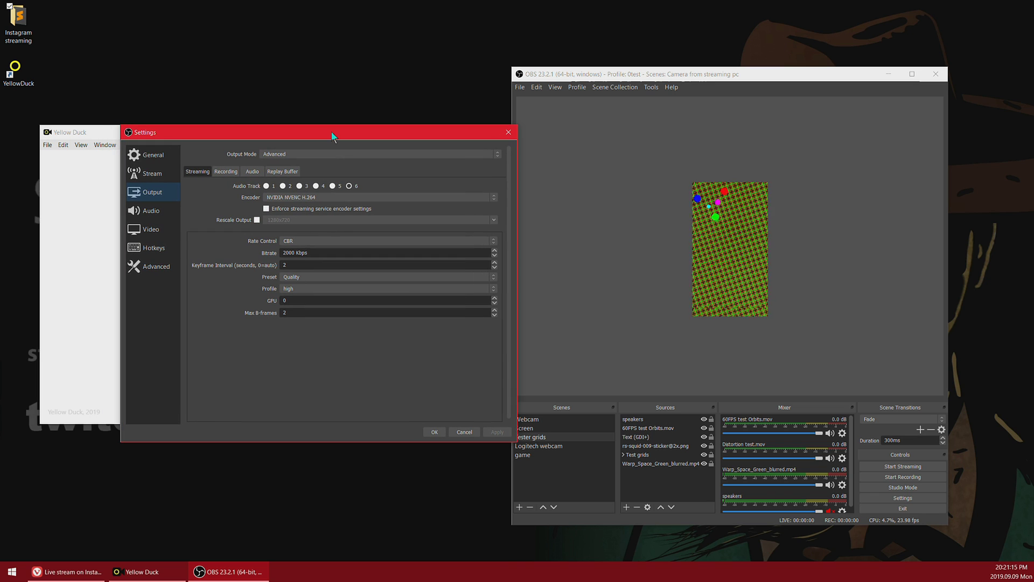
click(162, 174)
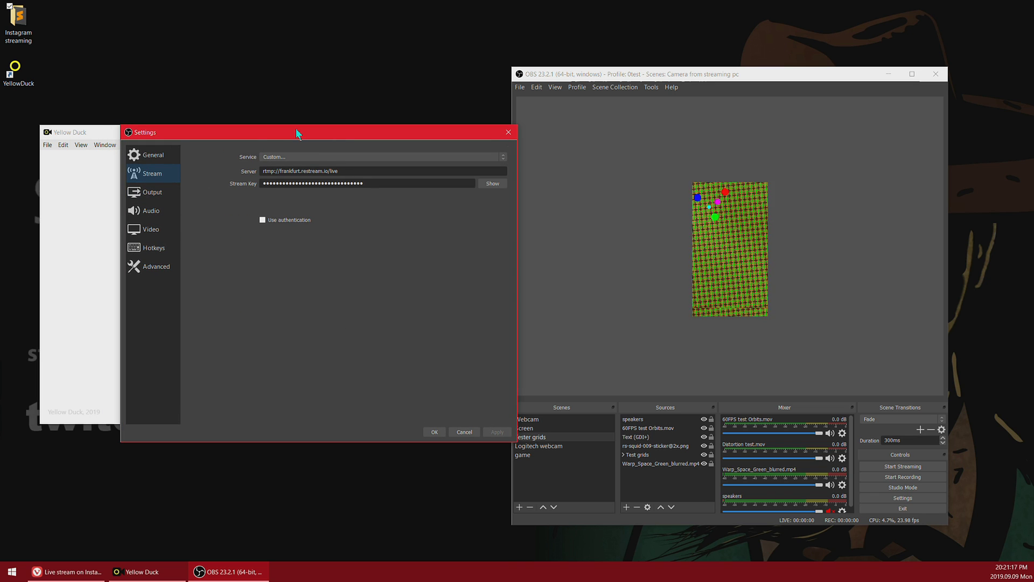
drag(320, 135, 655, 161)
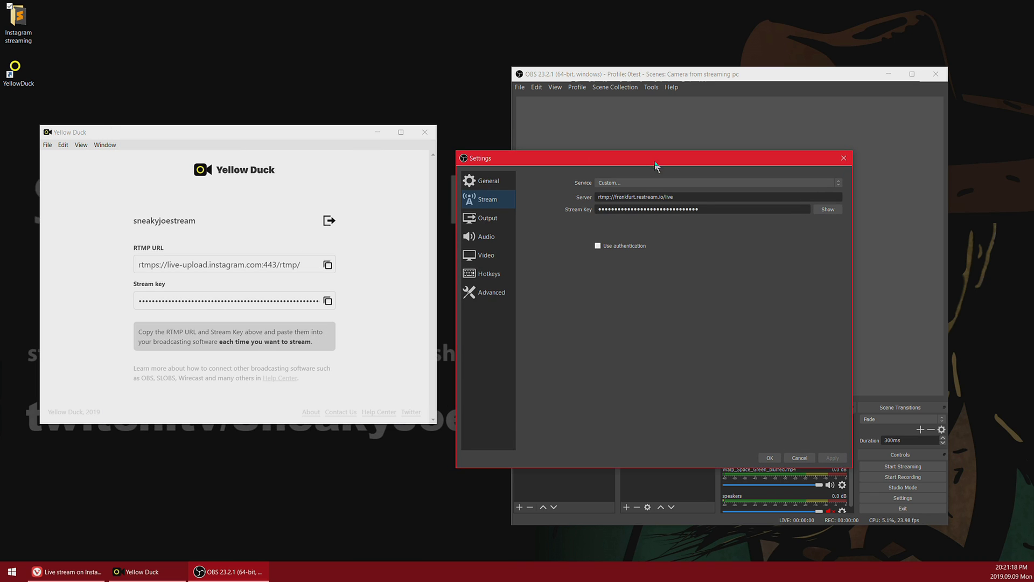
Replace the old server with Yellow Duck's Instagram RTMP URL.
click(328, 264)
triple_click(700, 196)
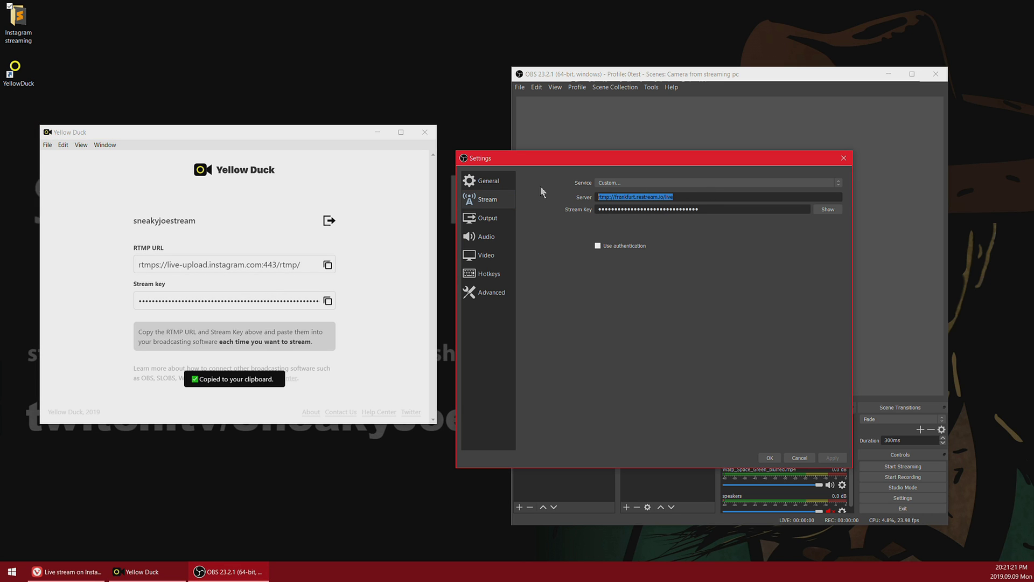
key(ctrl+v)
Copy Yellow Duck's stream key into the Stream Key field and confirm the settings.
click(272, 314)
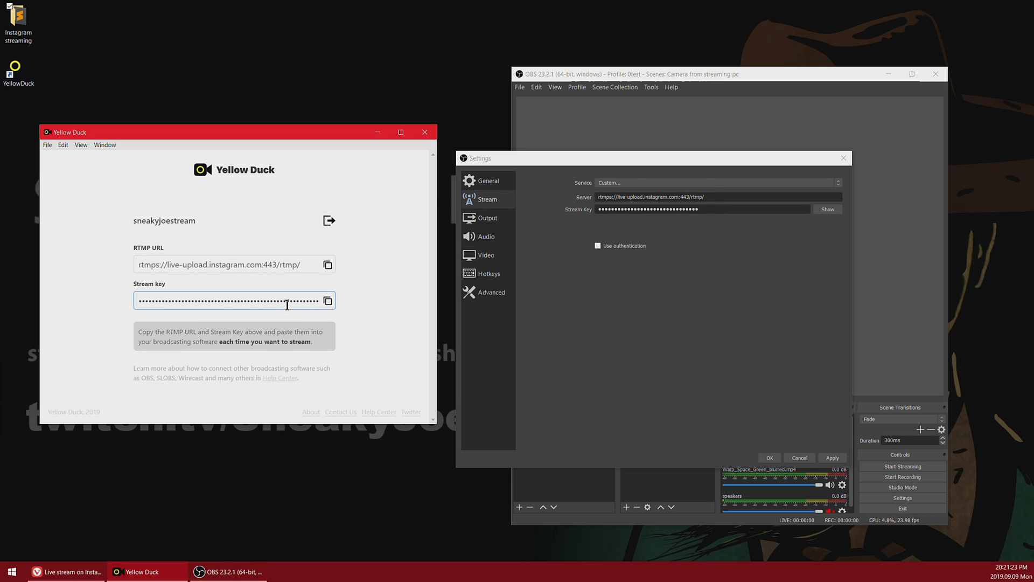
click(327, 300)
click(779, 213)
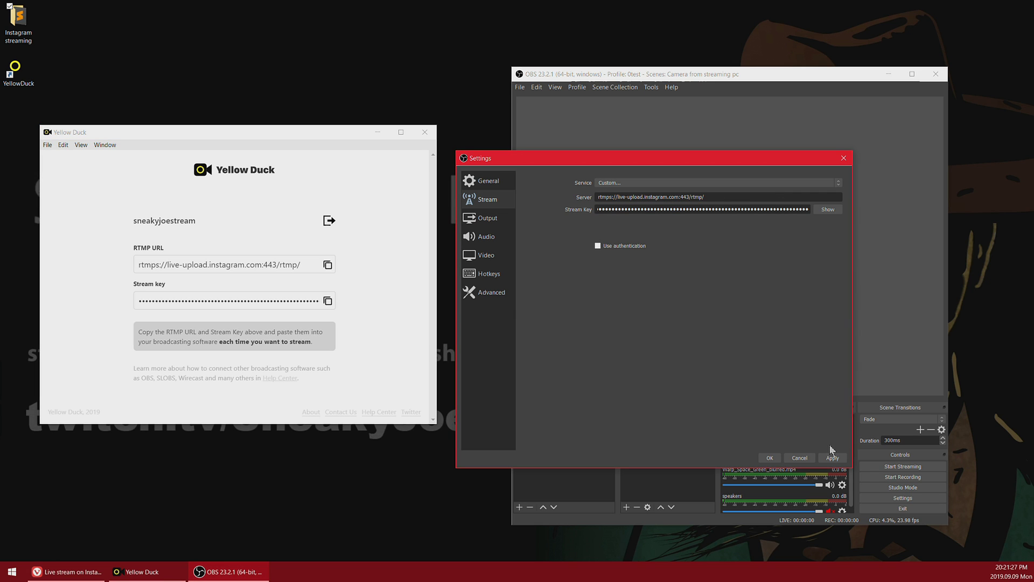
click(770, 458)
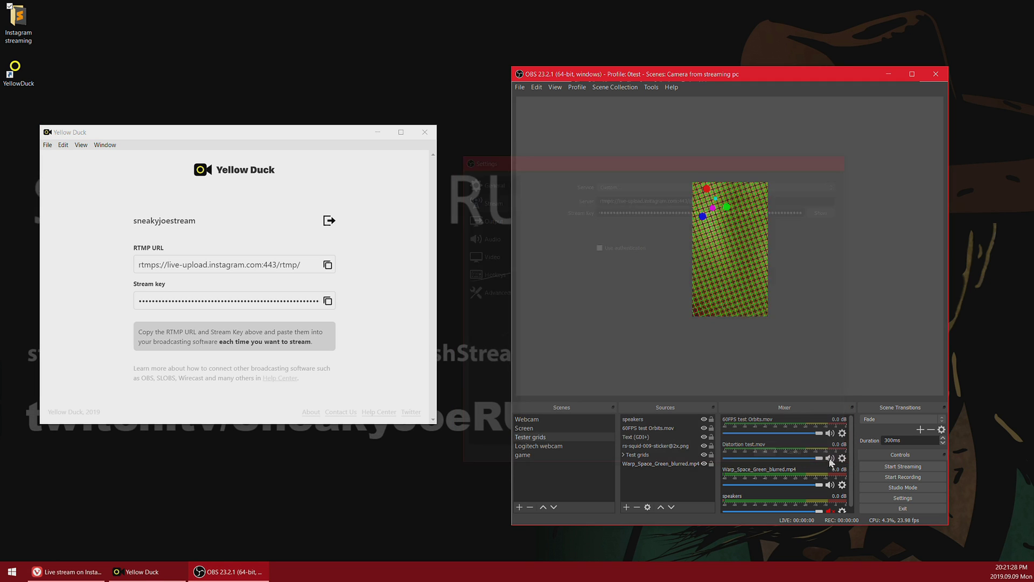
Go live on Instagram and drag the orbits overlay lower in the portrait scene.
click(892, 466)
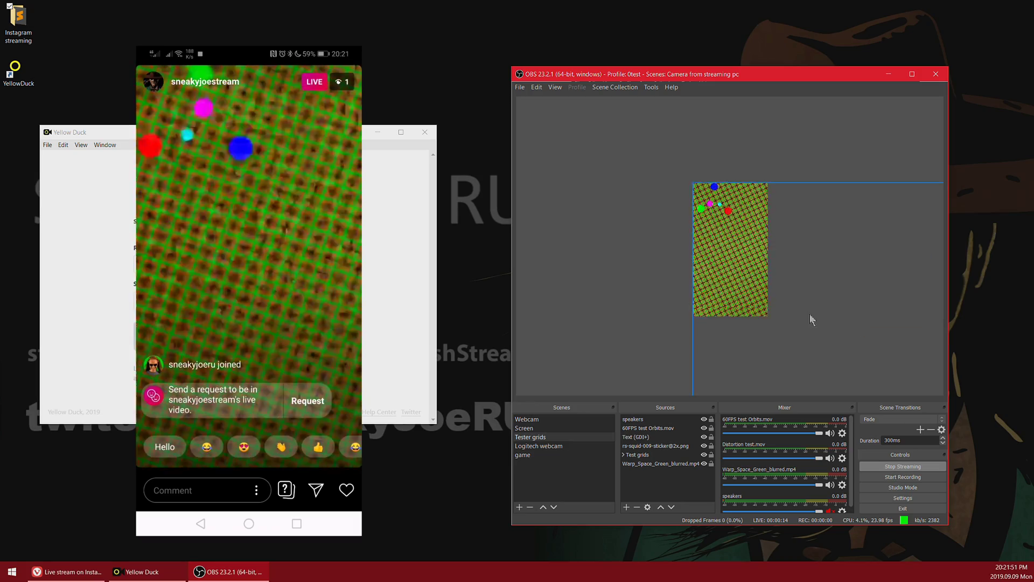
drag(720, 211, 719, 243)
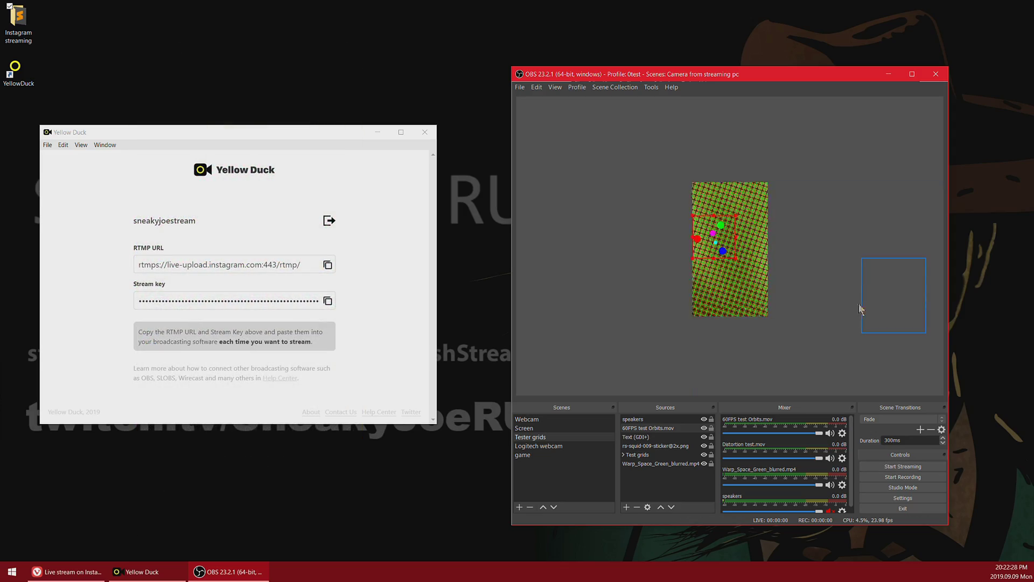
click(305, 284)
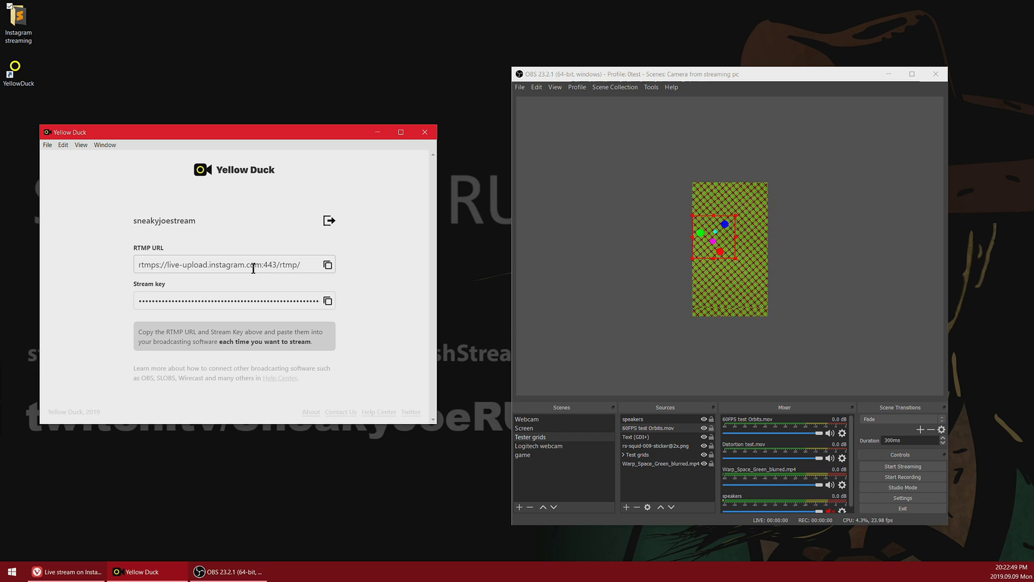
drag(301, 264, 104, 268)
click(173, 300)
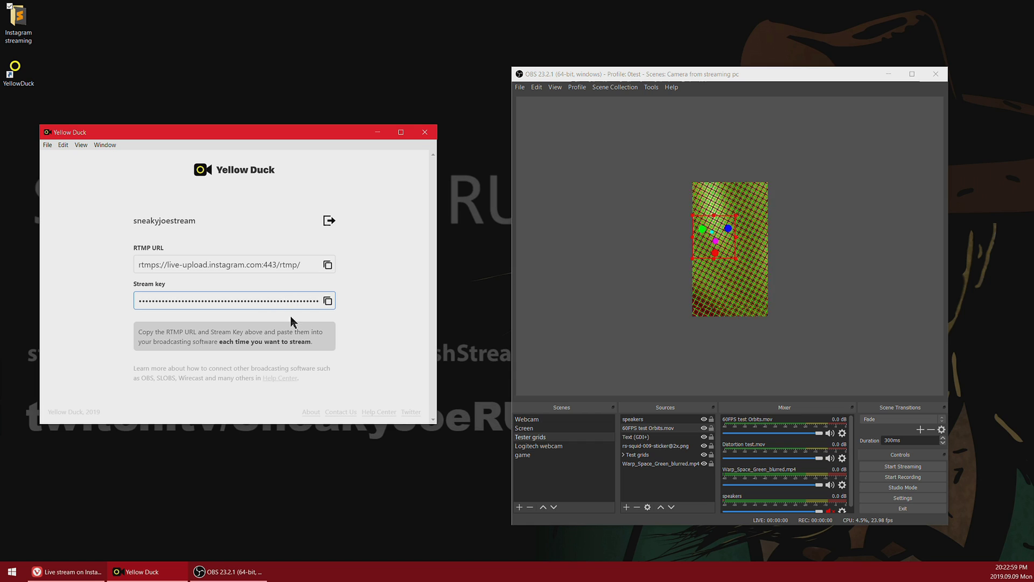
click(556, 327)
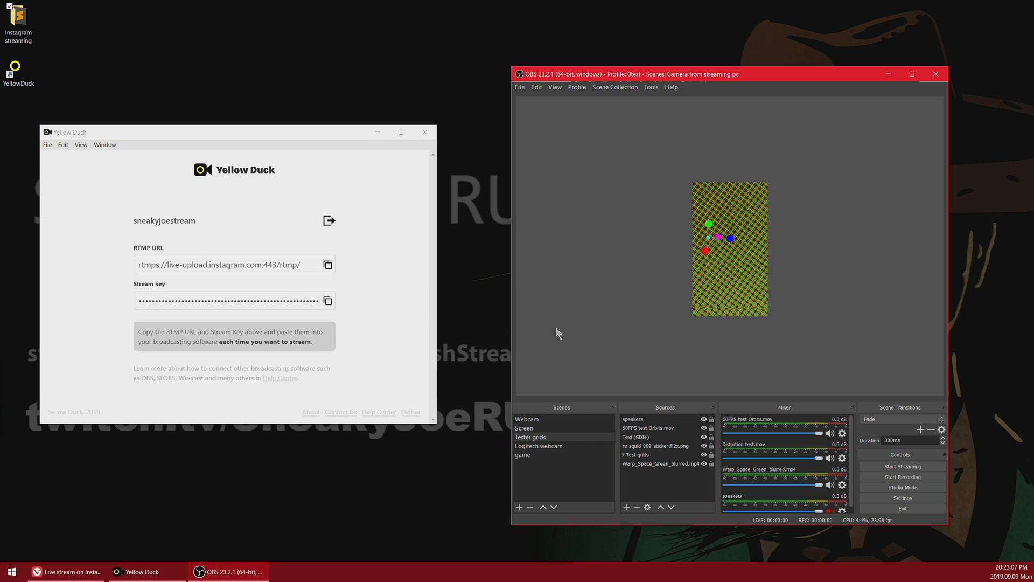